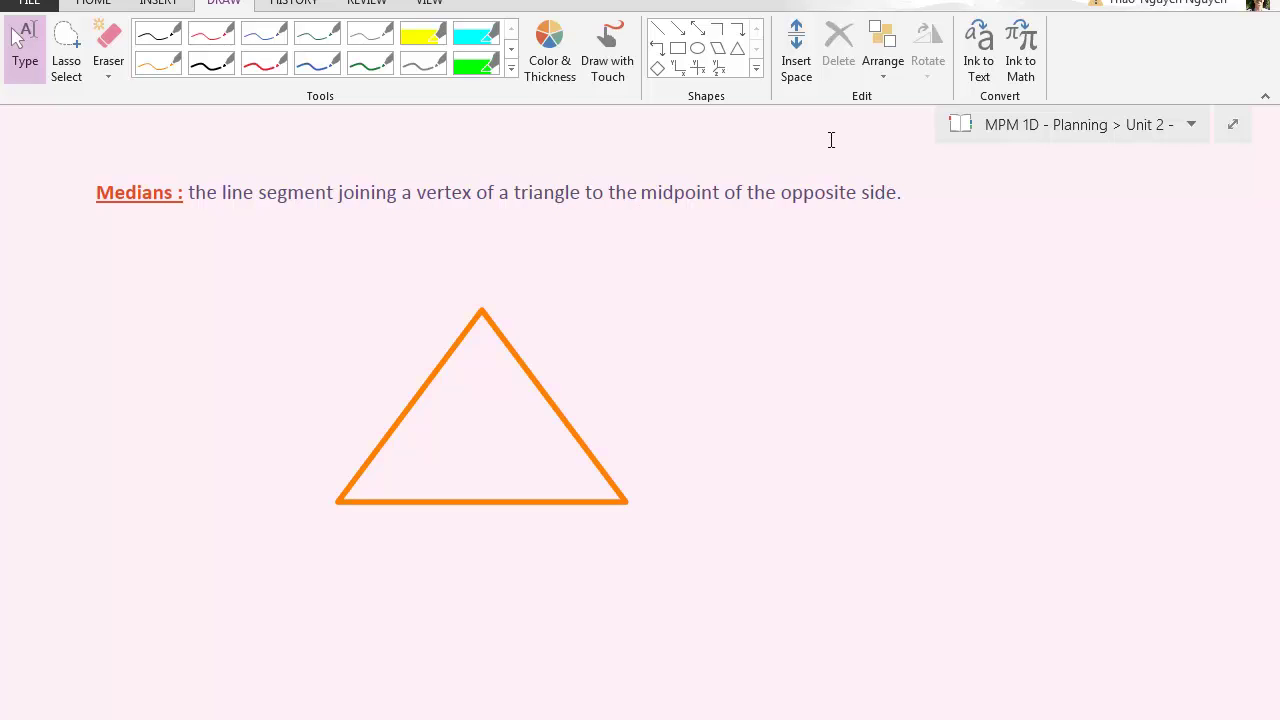
- Handwrite red labels A, B and C at the vertices and draw an arrow from 'vertex' to B
{"action": "left_click", "coordinate": [214, 32]}
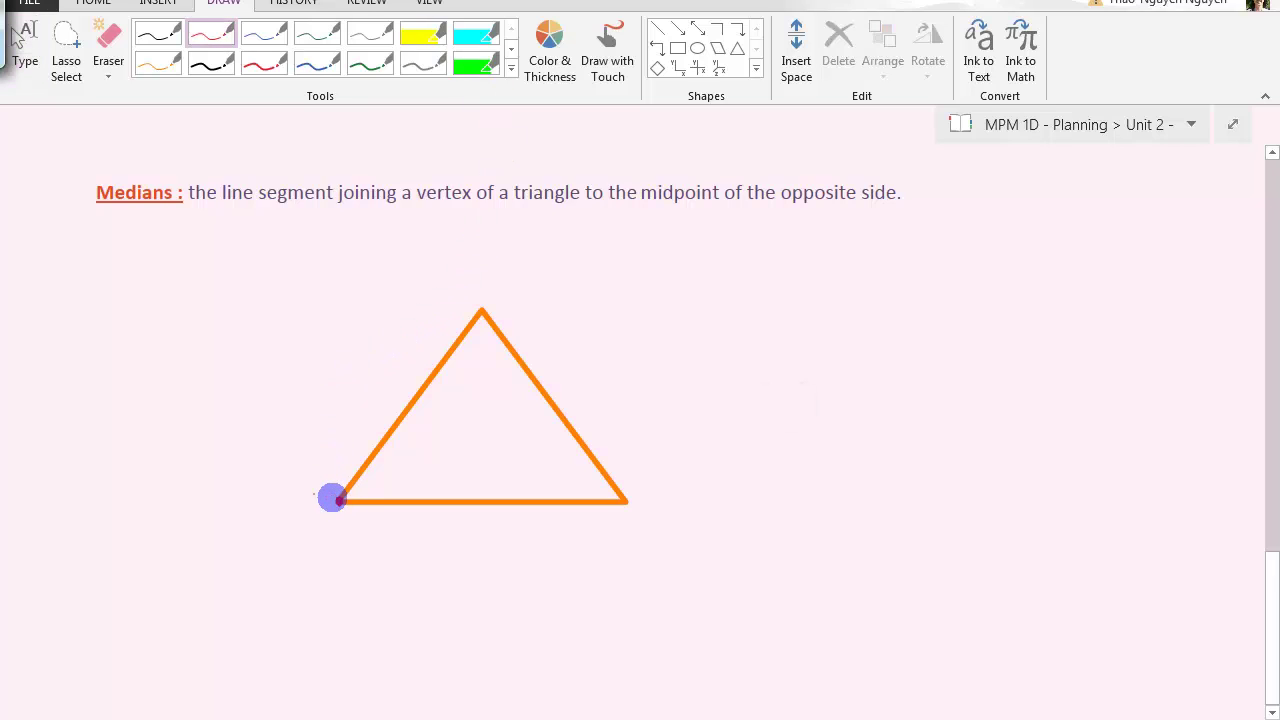
{"action": "left_click_drag", "start_coordinate": [309, 493], "coordinate": [319, 491]}
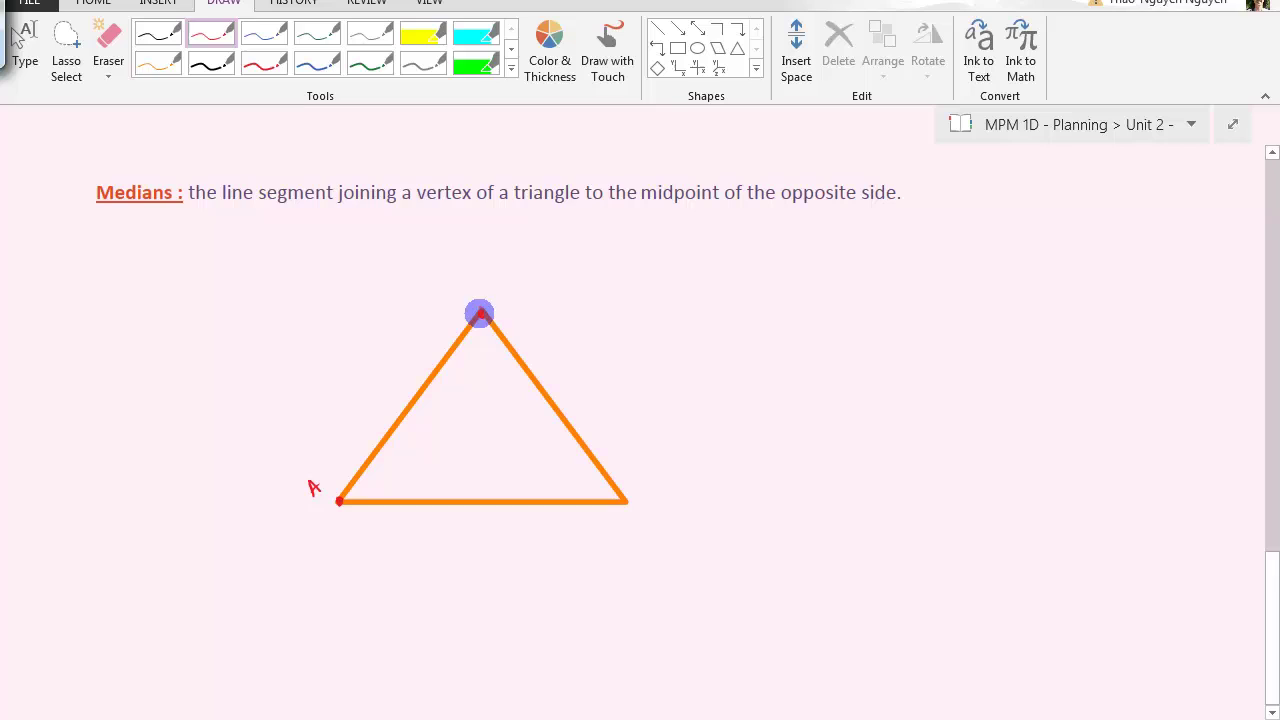
{"action": "left_click_drag", "start_coordinate": [470, 273], "coordinate": [477, 289]}
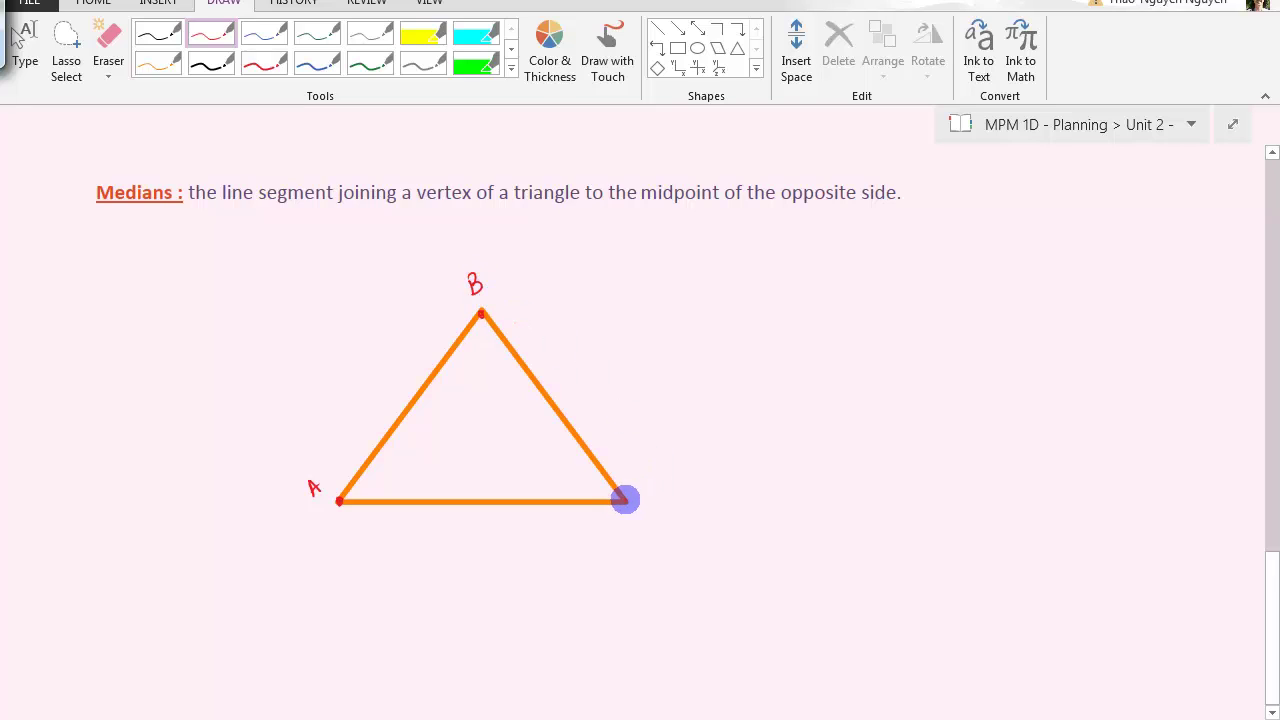
{"action": "left_click_drag", "start_coordinate": [647, 492], "coordinate": [643, 501]}
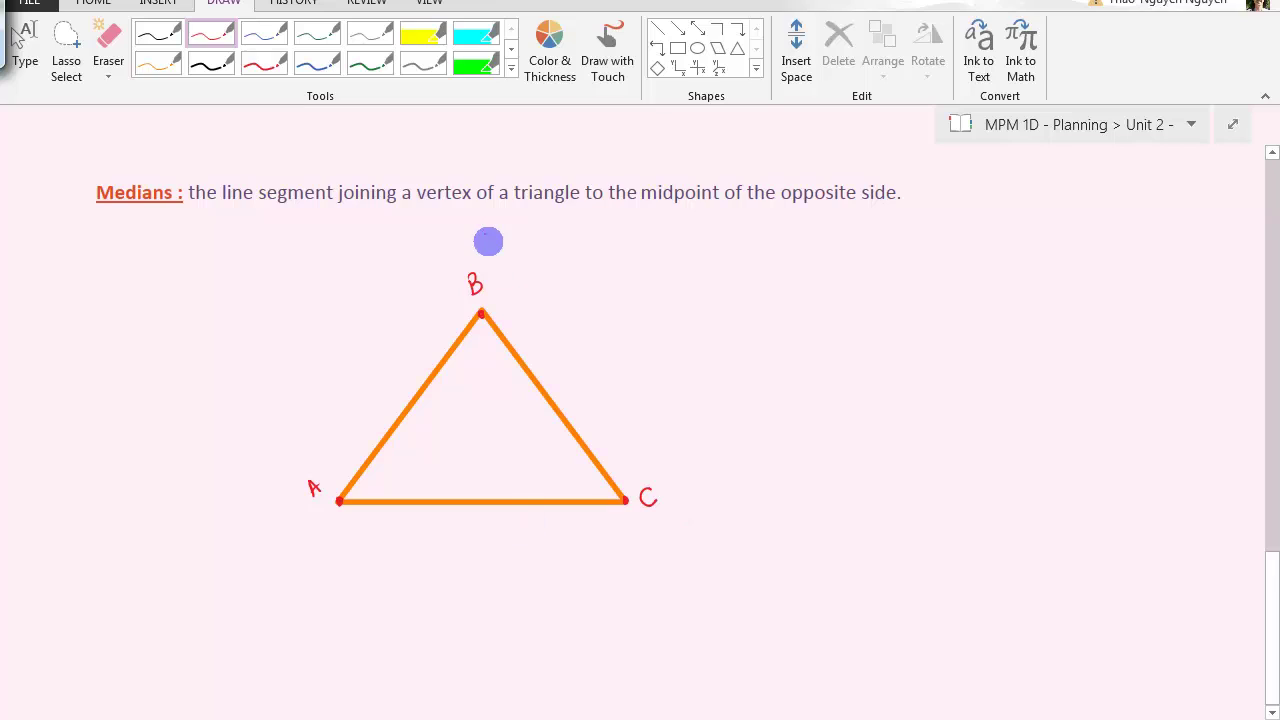
{"action": "left_click_drag", "start_coordinate": [452, 205], "coordinate": [462, 250]}
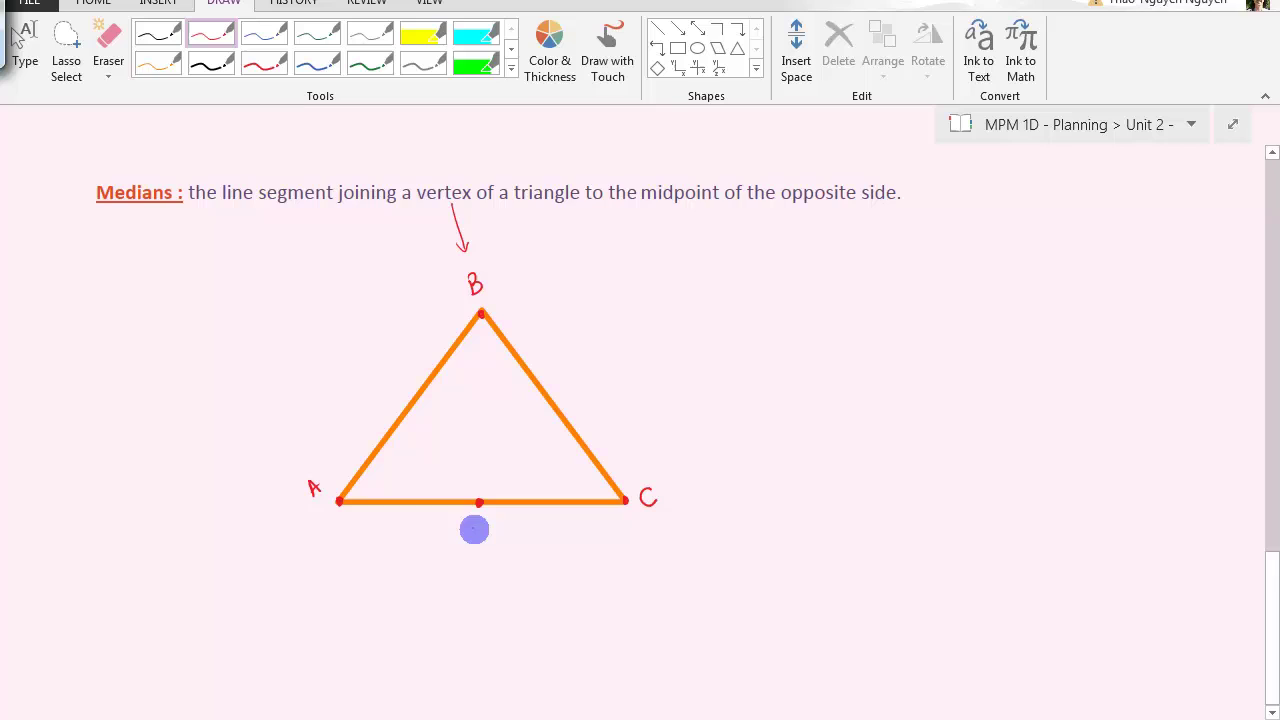
- Label the midpoint D and draw a straight median line from B down to D
{"action": "left_click_drag", "start_coordinate": [473, 528], "coordinate": [474, 546]}
{"action": "left_click", "coordinate": [657, 28]}
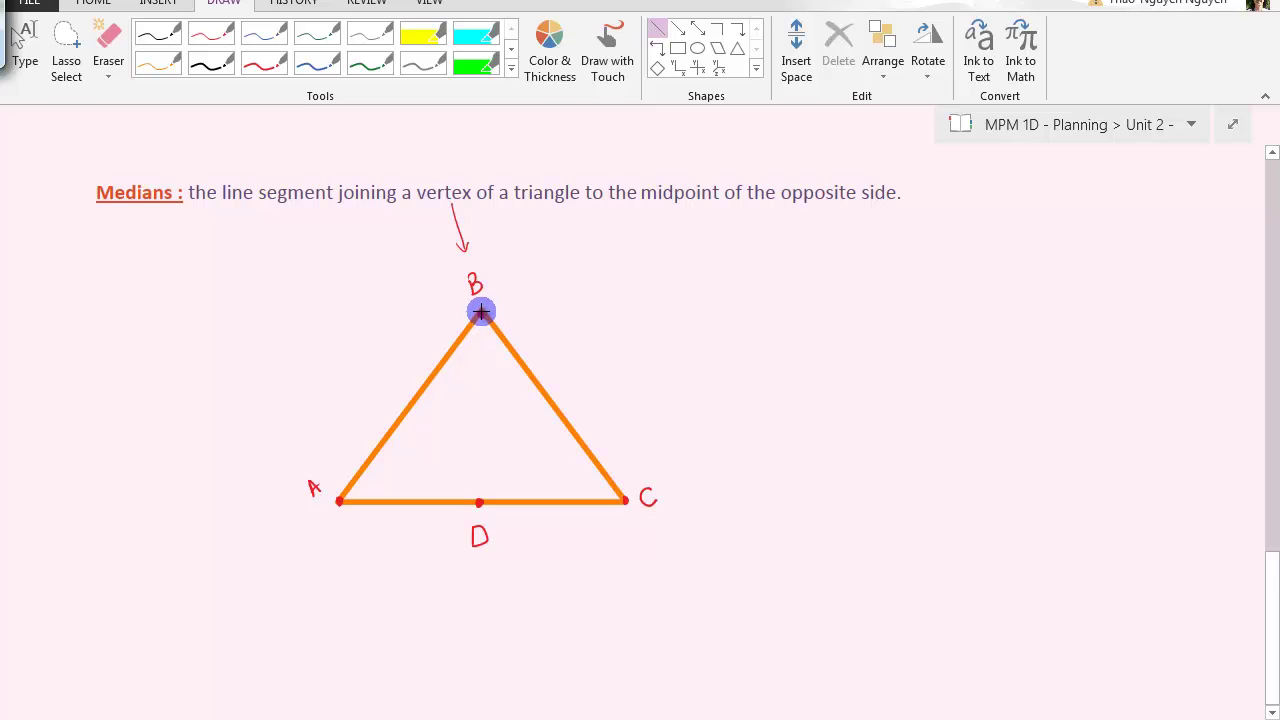
{"action": "left_click_drag", "start_coordinate": [481, 318], "coordinate": [481, 499]}
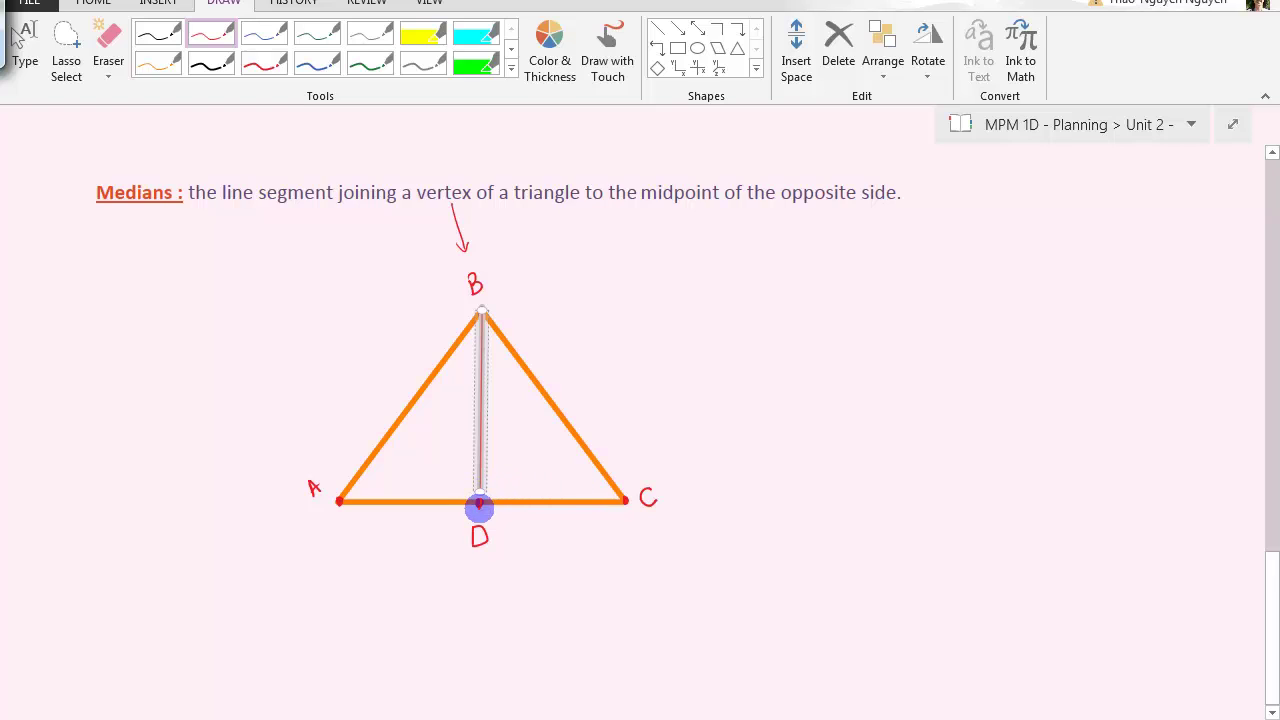
{"action": "key", "text": "Escape"}
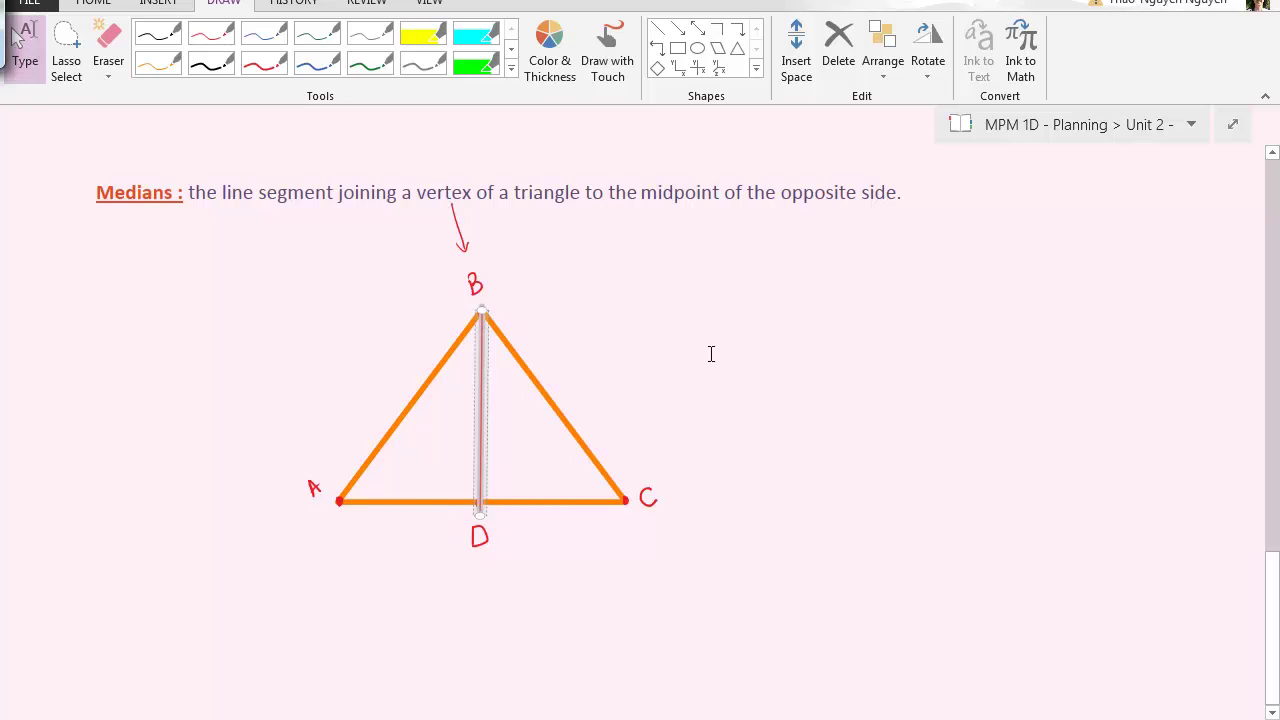
{"action": "left_click", "coordinate": [1082, 363]}
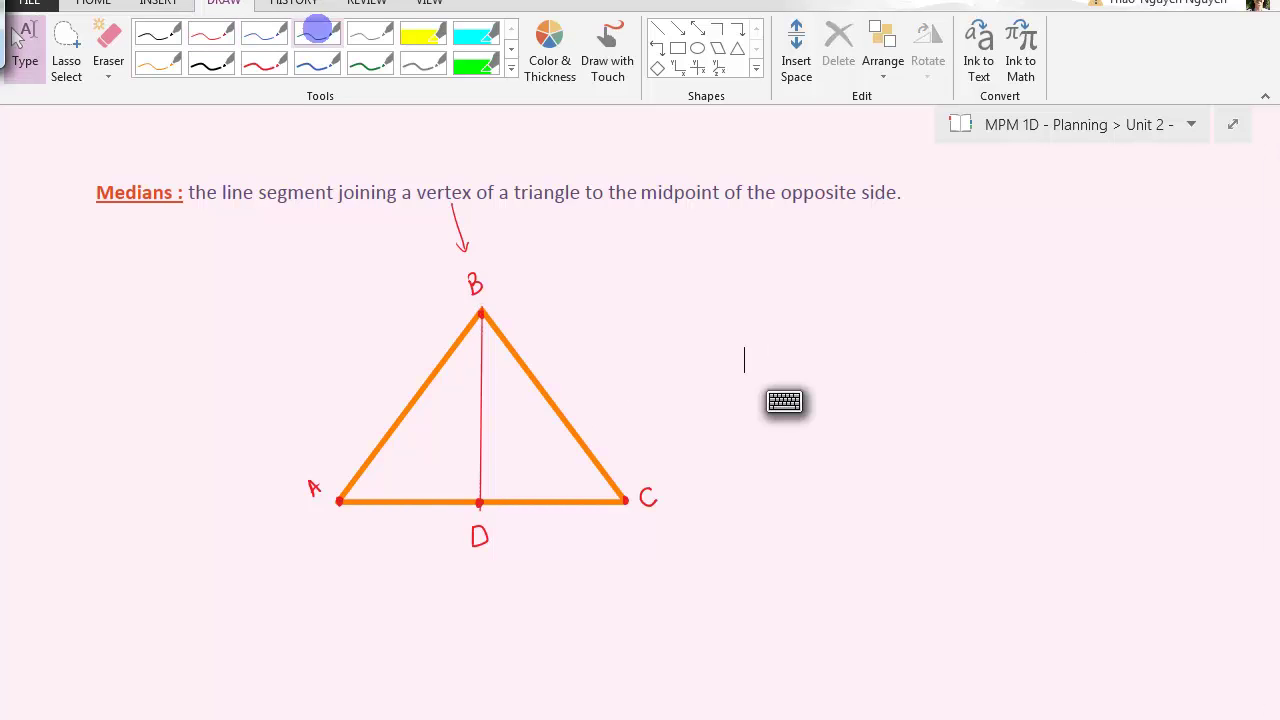
- Annotate the median in blue with 'median', then bring GeoGebra to the front
{"action": "left_click", "coordinate": [264, 35]}
{"action": "mouse_move", "coordinate": [490, 425]}
{"action": "left_mouse_down"}
{"action": "mouse_move", "coordinate": [571, 372]}
{"action": "mouse_move", "coordinate": [653, 357]}
{"action": "left_mouse_up"}
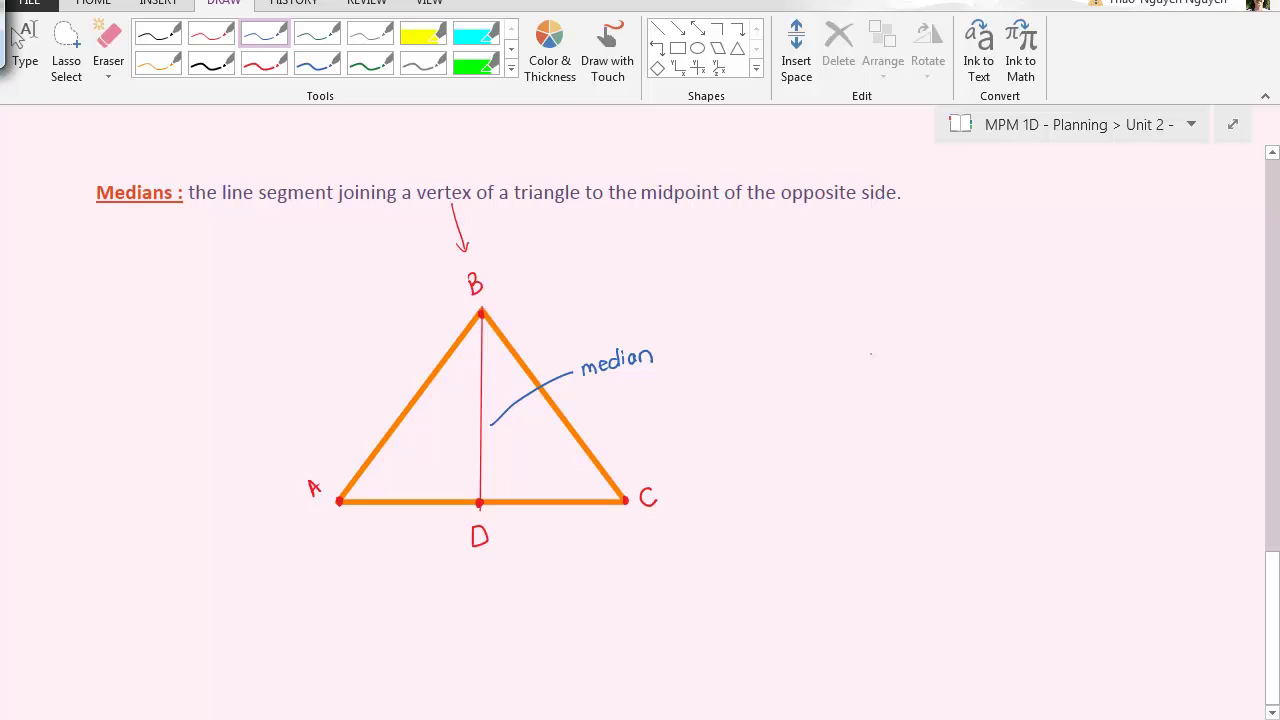
{"action": "key", "text": "Escape"}
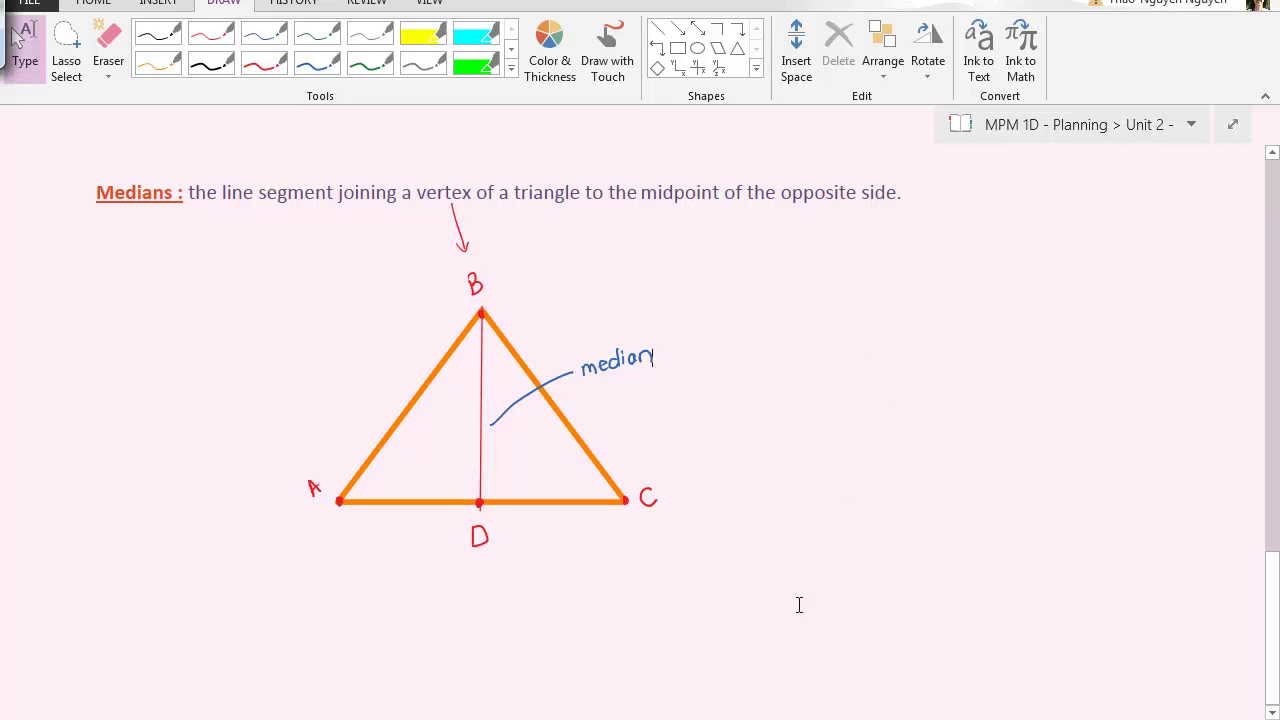
{"action": "mouse_move", "coordinate": [643, 716]}
{"action": "left_click", "coordinate": [746, 663]}
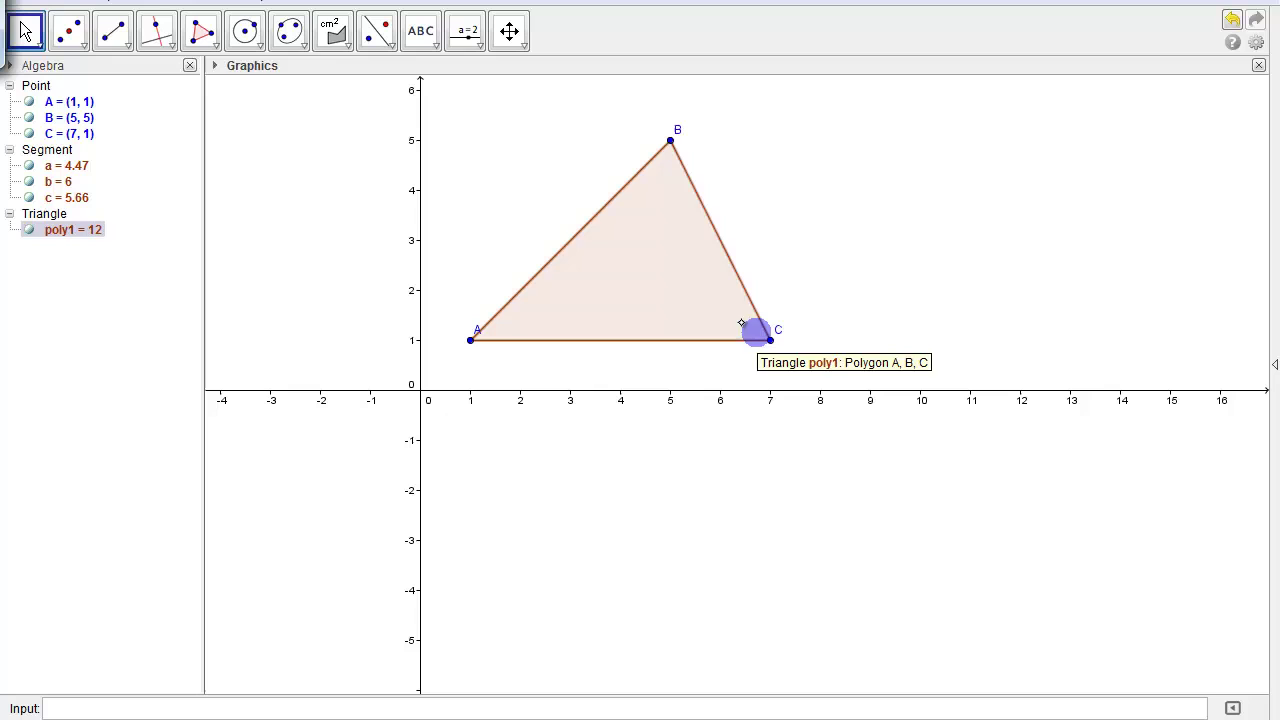
- Place point D at (4, 1) on side AC and draw segment BD from vertex B
{"action": "left_click", "coordinate": [69, 31]}
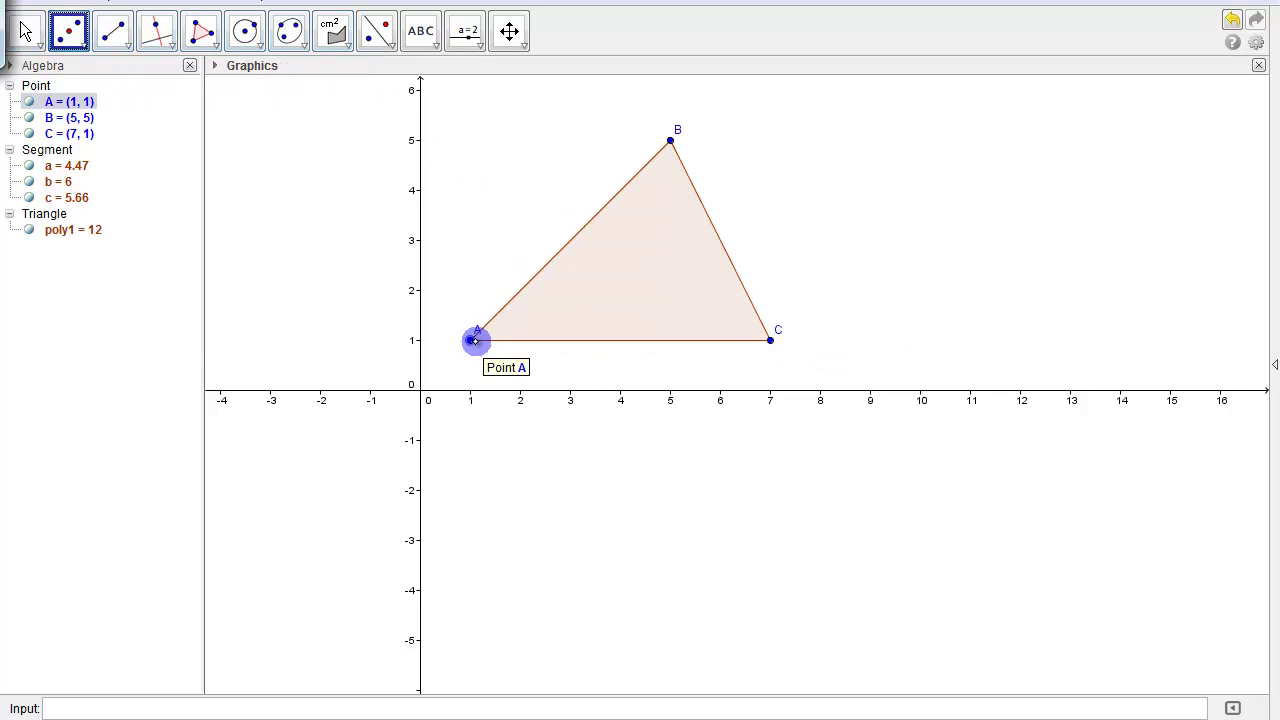
{"action": "left_click", "coordinate": [620, 340]}
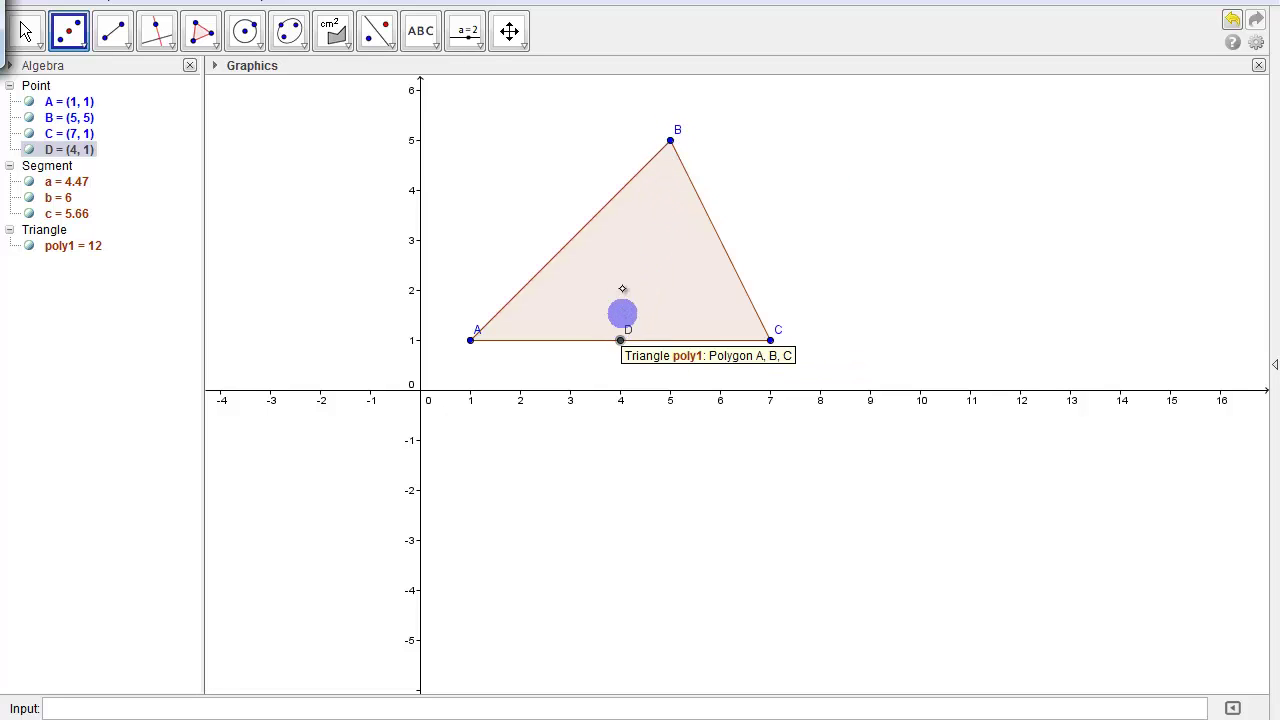
{"action": "left_click", "coordinate": [113, 31]}
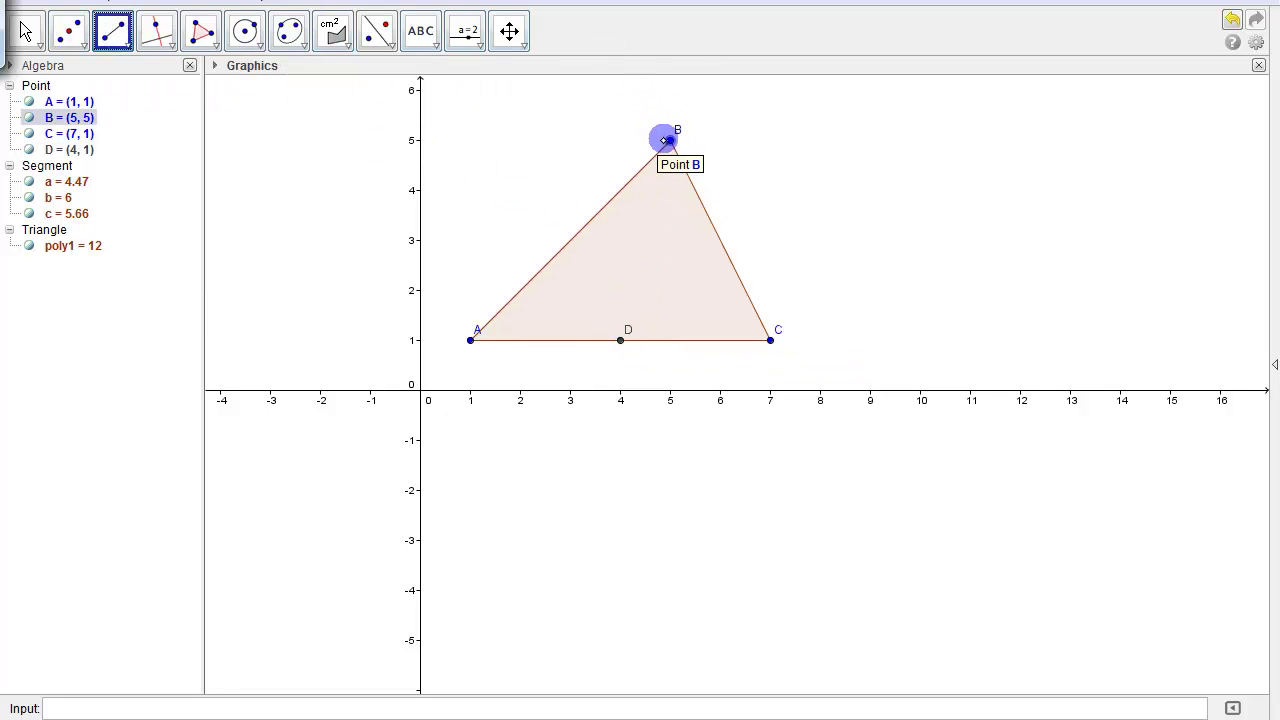
{"action": "left_click", "coordinate": [669, 143]}
{"action": "left_click", "coordinate": [620, 340]}
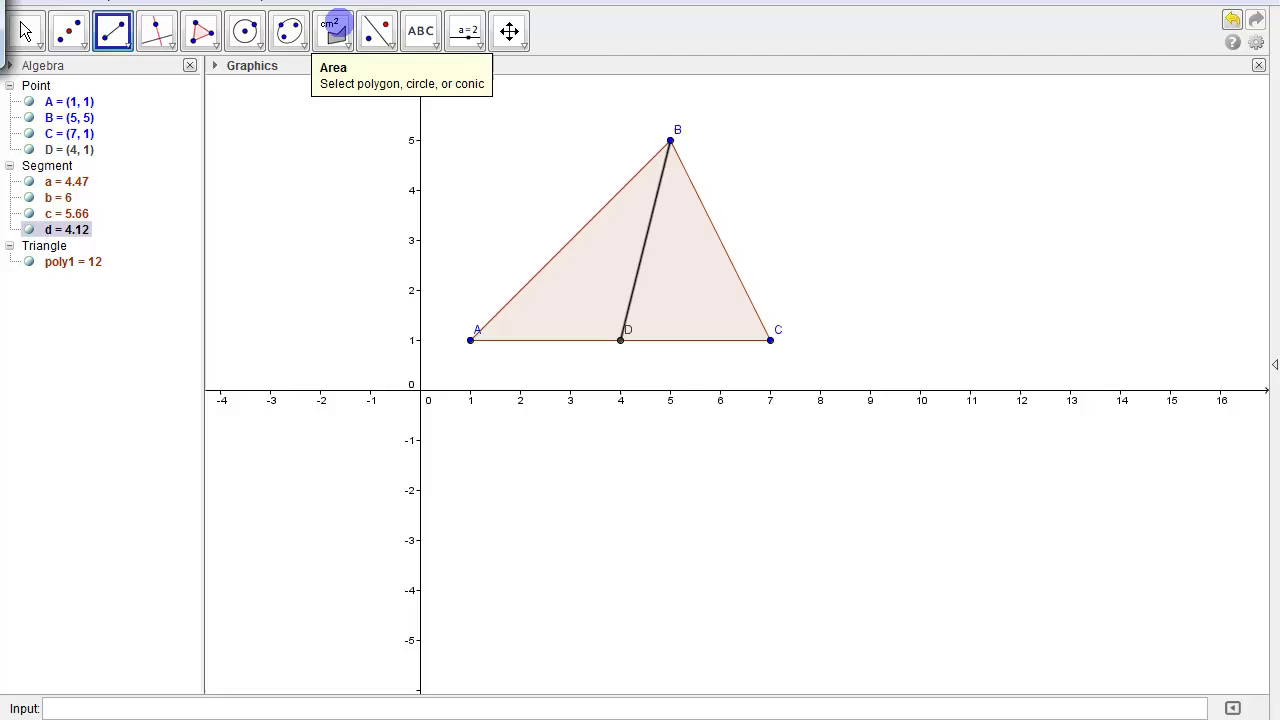
- Display triangle ABC's area and drag the 'Area of ABC = 12' label up beside point B
{"action": "left_click", "coordinate": [335, 31]}
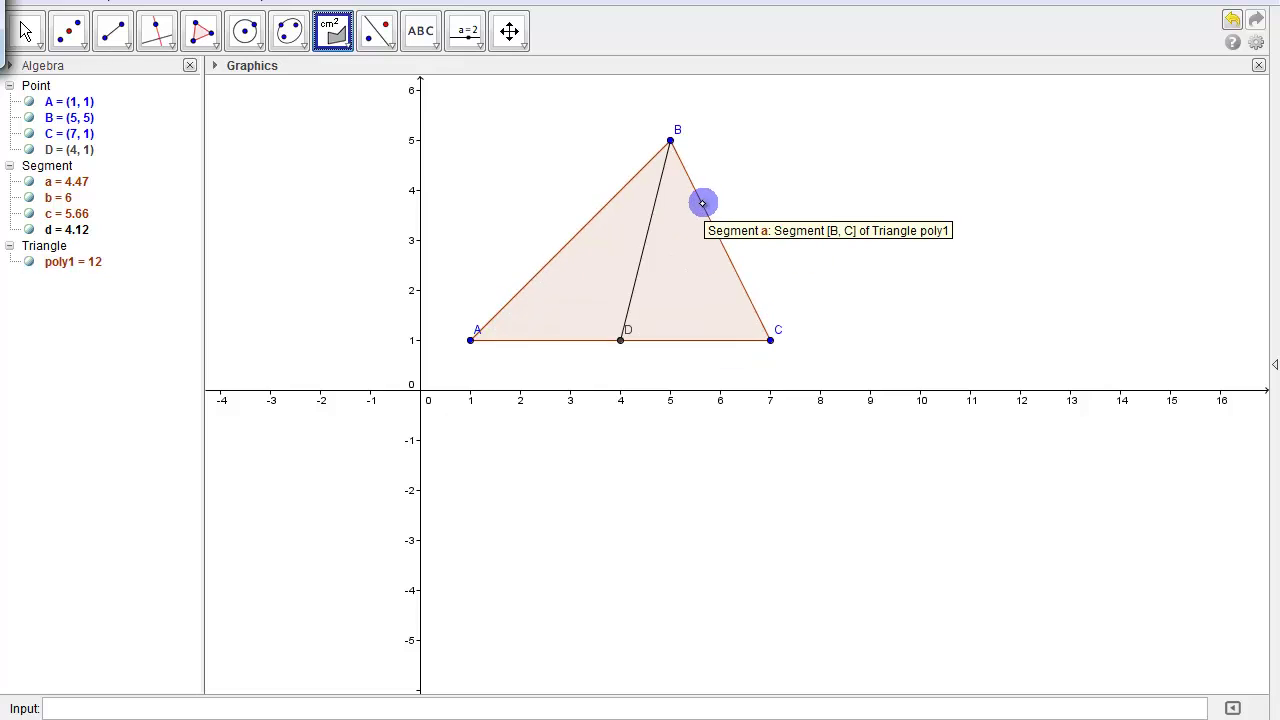
{"action": "left_click", "coordinate": [697, 204]}
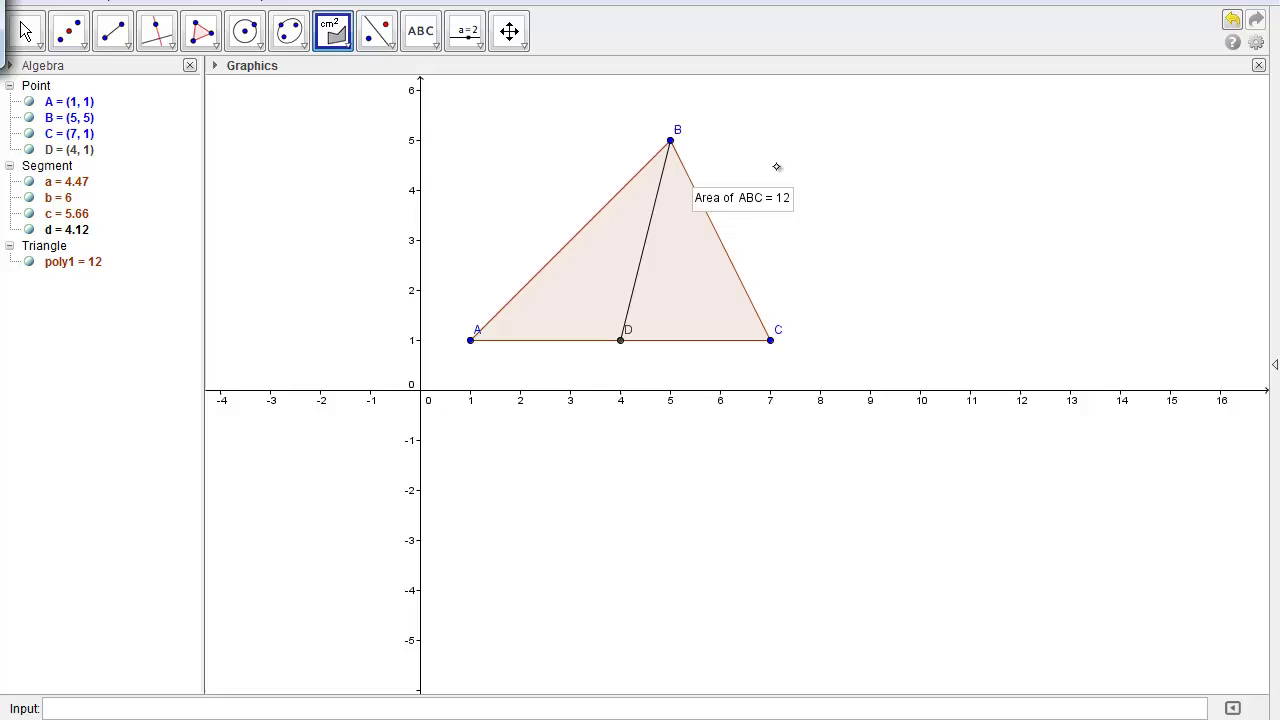
{"action": "left_click", "coordinate": [35, 37]}
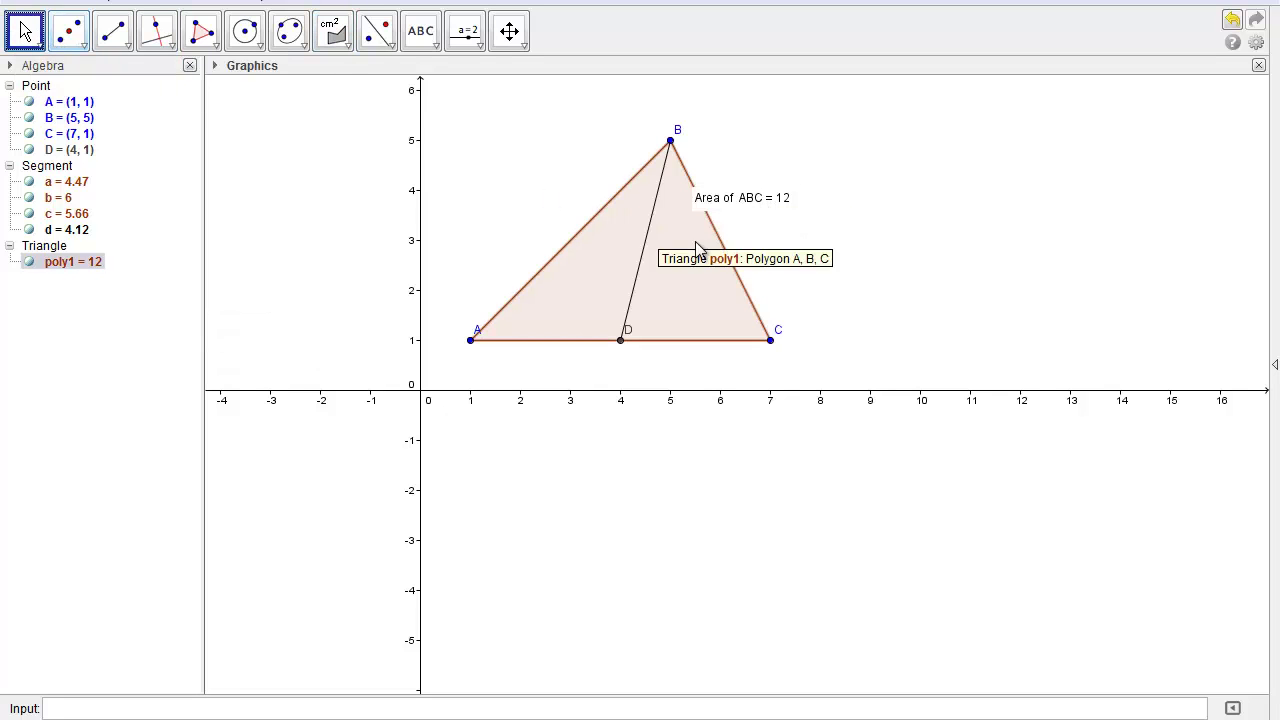
{"action": "left_click_drag", "start_coordinate": [737, 209], "coordinate": [783, 166]}
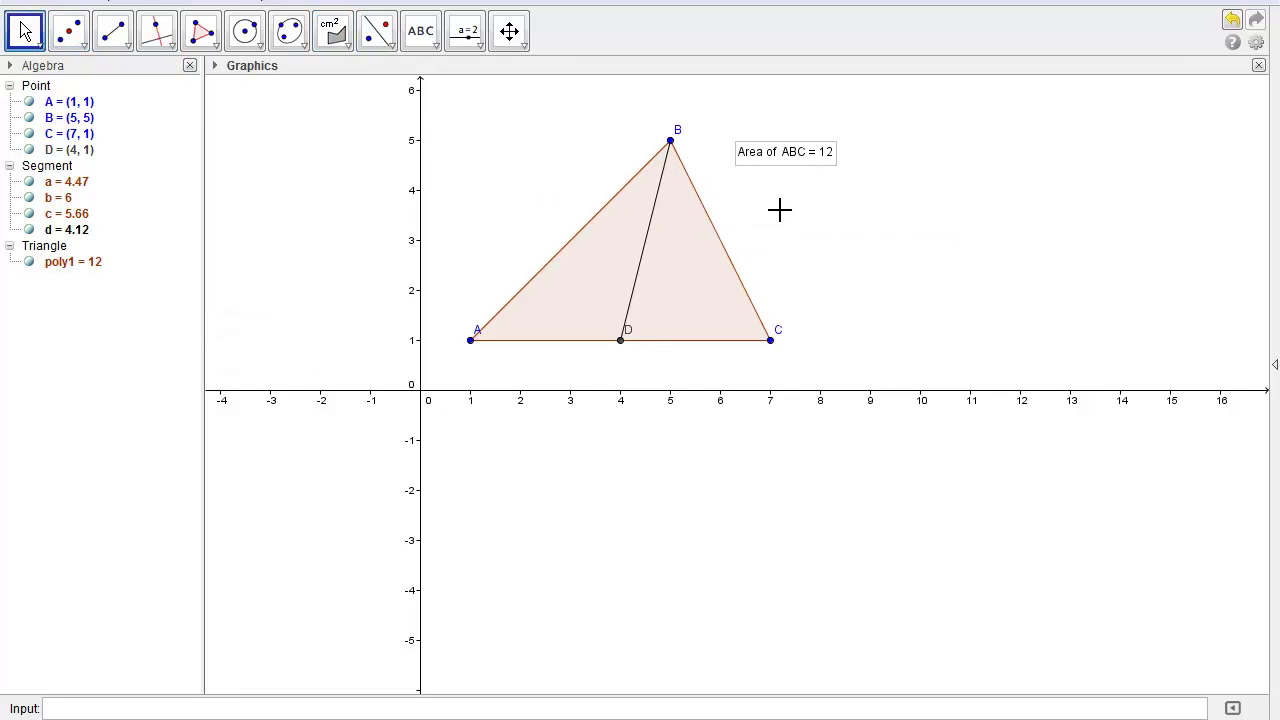
{"action": "left_click", "coordinate": [201, 31]}
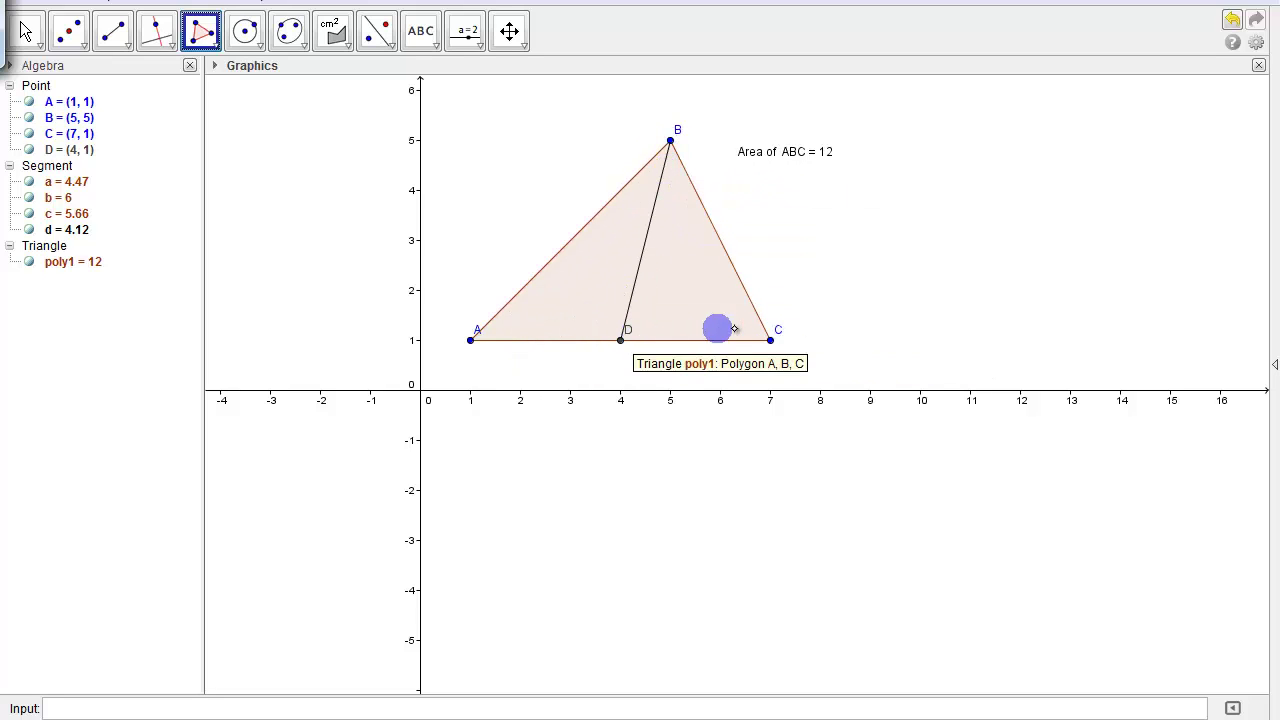
- Draw polygon BAD through points B, A and D, closing back at B
{"action": "left_click", "coordinate": [670, 140]}
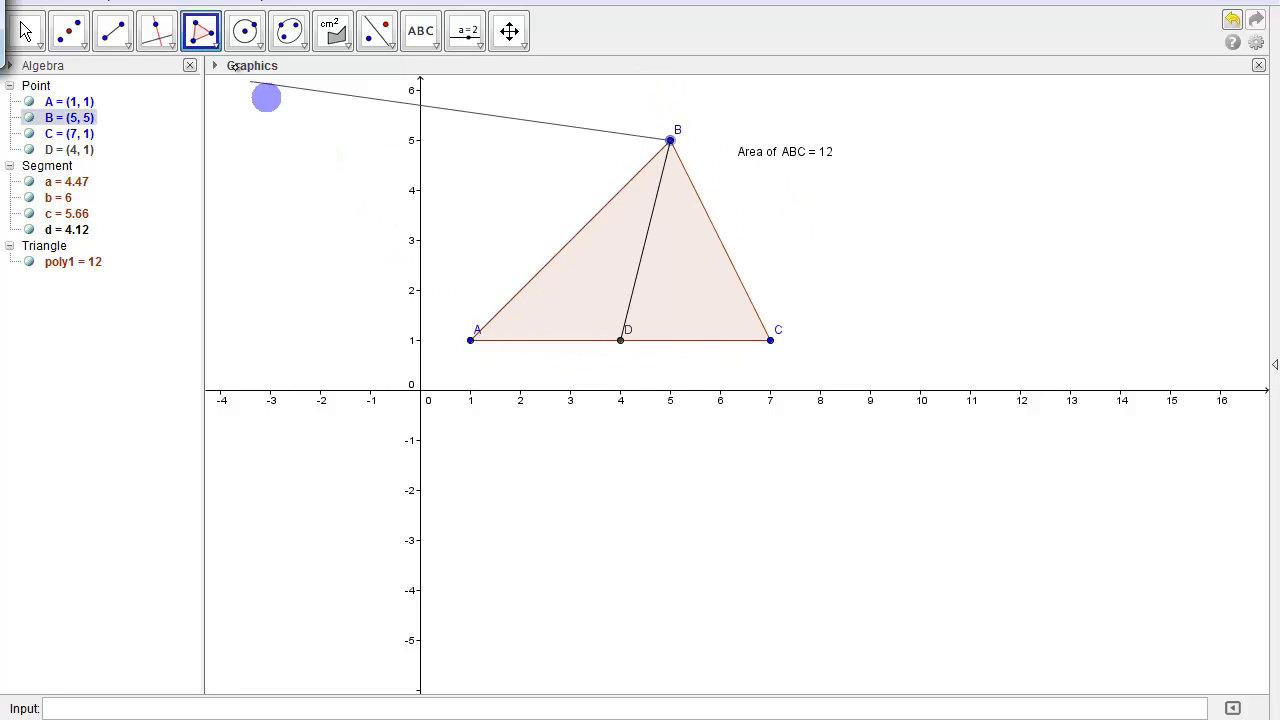
{"action": "left_click", "coordinate": [476, 331]}
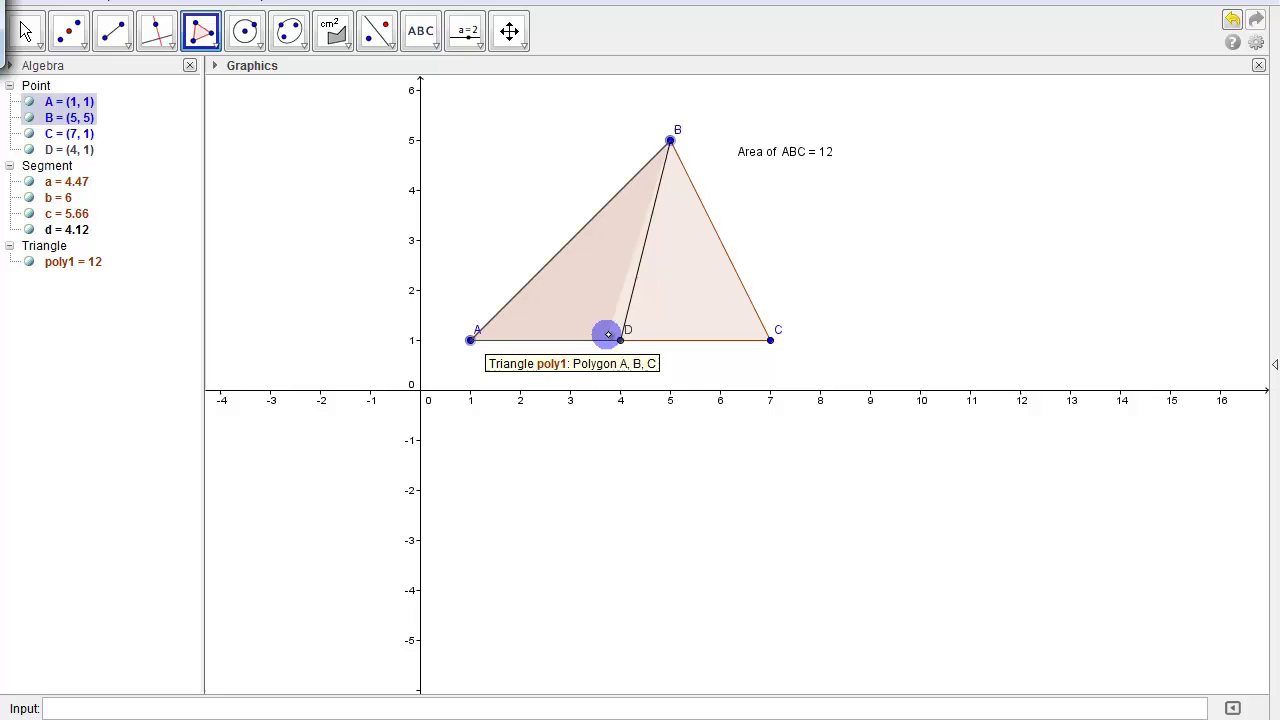
{"action": "left_click", "coordinate": [620, 340]}
{"action": "left_click", "coordinate": [669, 140]}
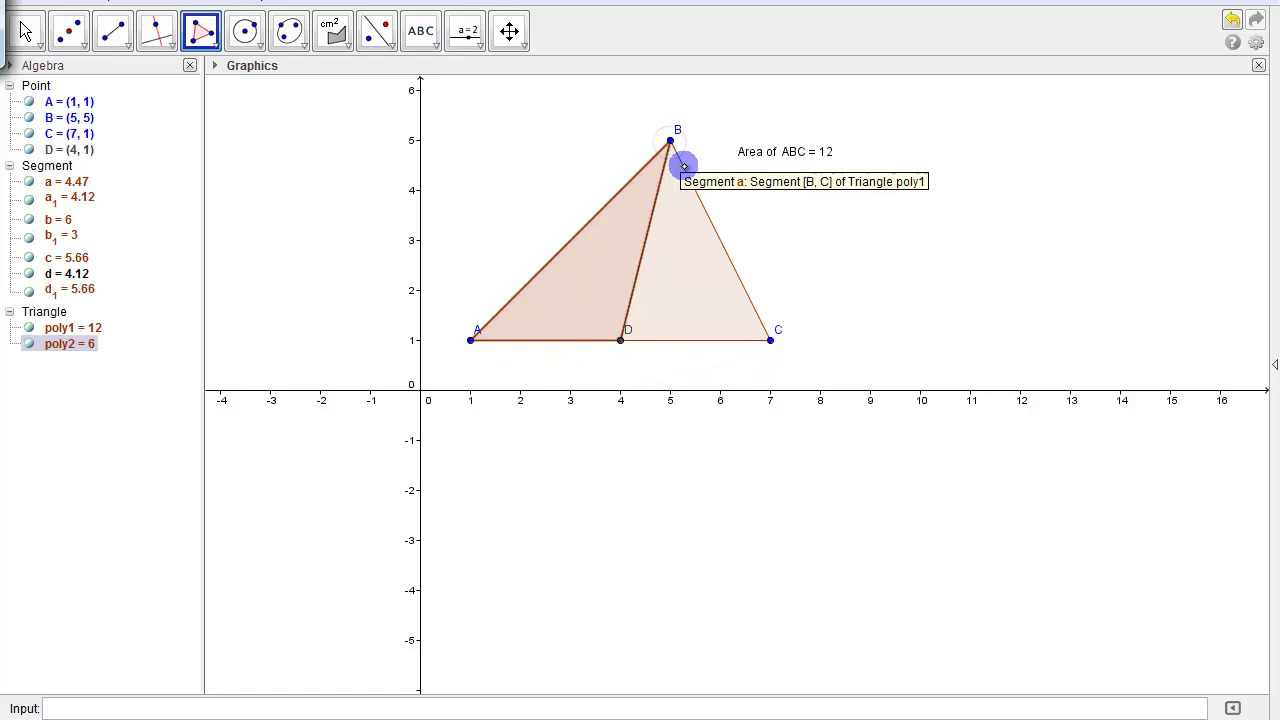
- Draw polygon BDC through points B, D and C, closing back at B
{"action": "left_click", "coordinate": [671, 141]}
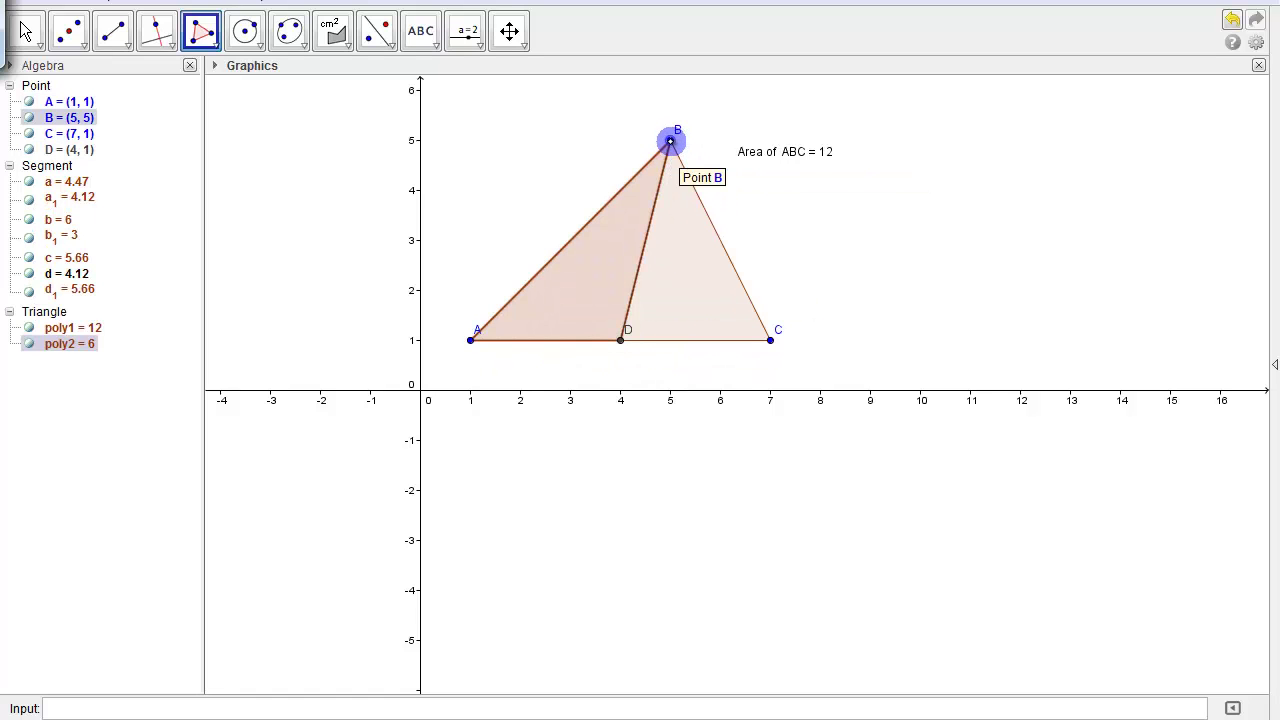
{"action": "left_click", "coordinate": [621, 339]}
{"action": "left_click", "coordinate": [770, 340]}
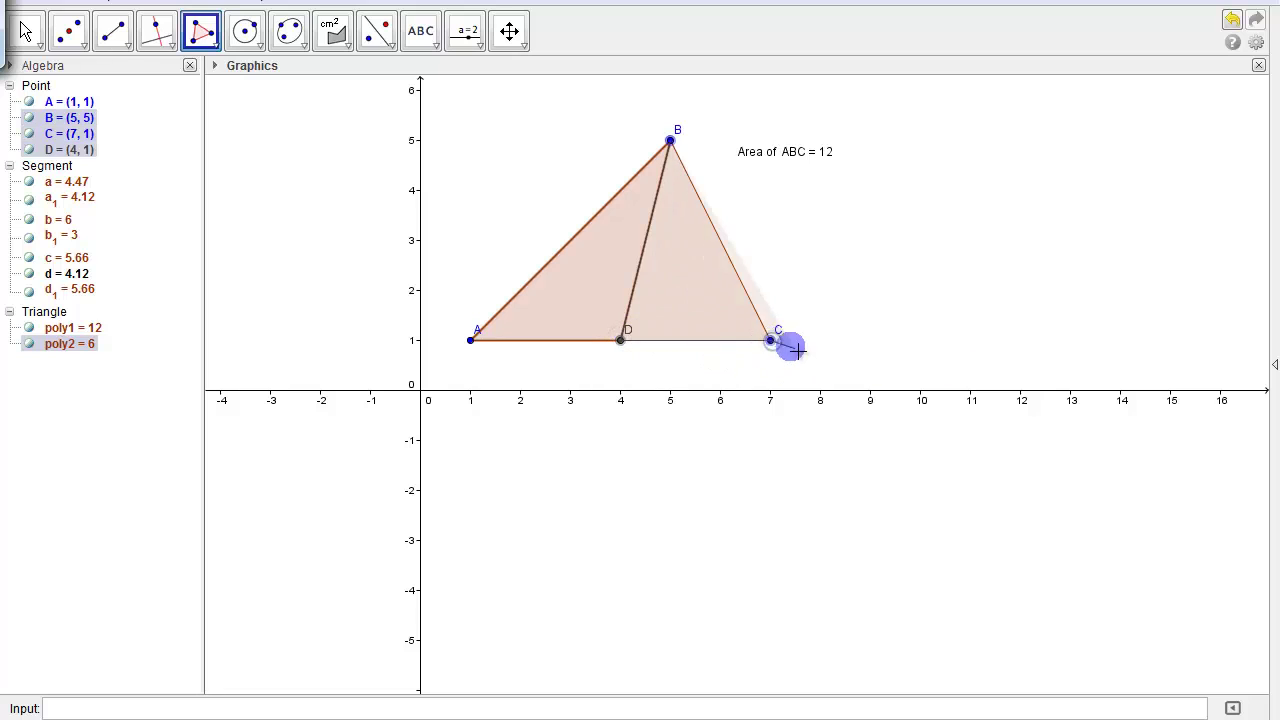
{"action": "left_click", "coordinate": [670, 140]}
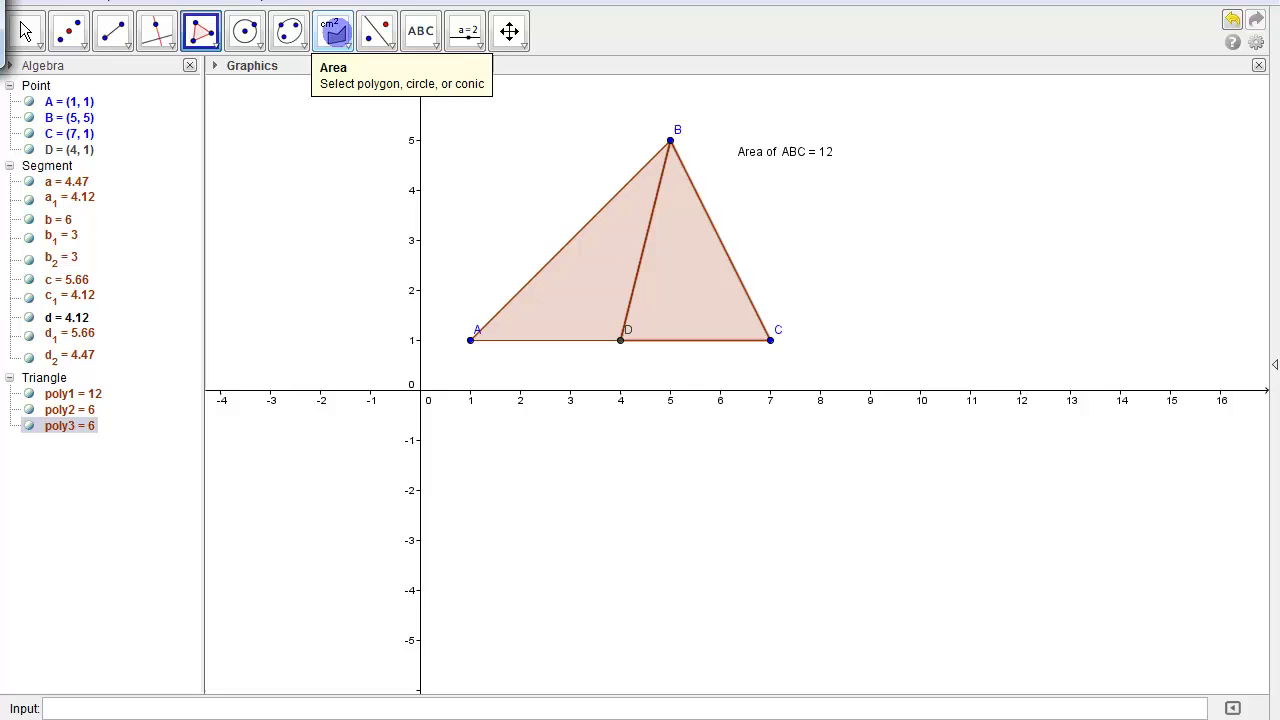
- Show triangle BAD's area and move the 'Area of BAD = 6' label beside side AB
{"action": "left_click", "coordinate": [333, 31]}
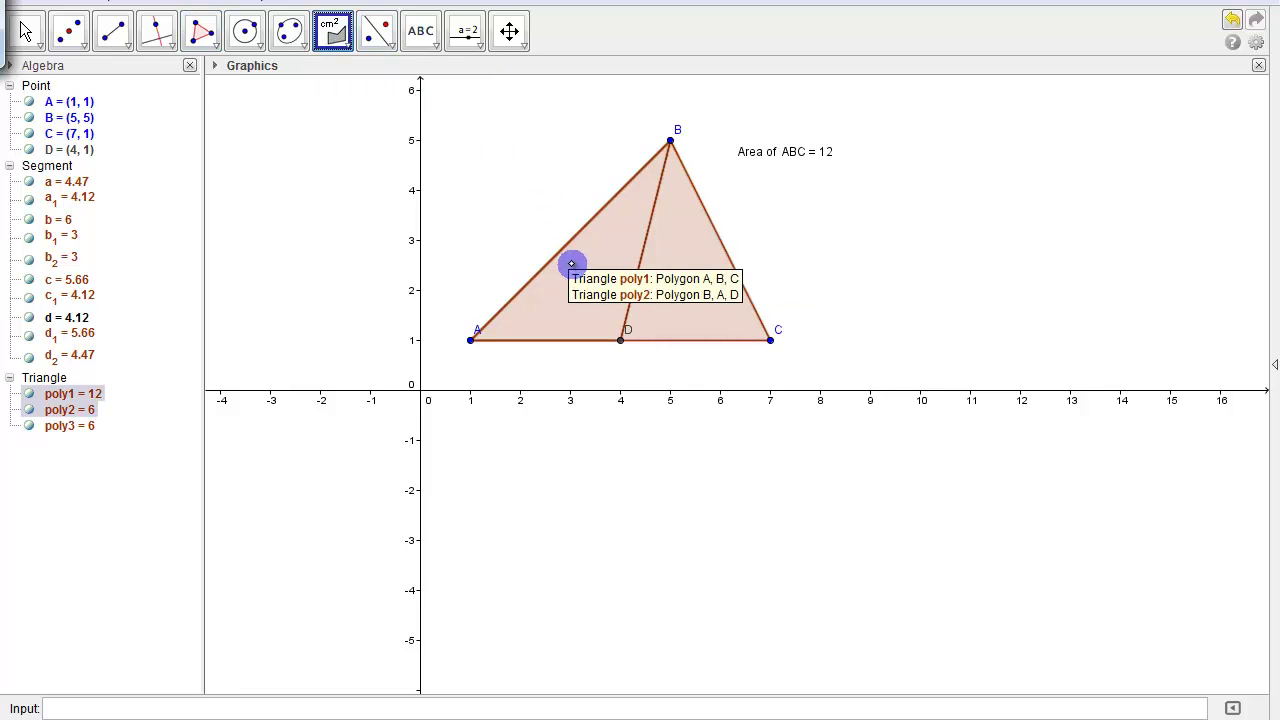
{"action": "left_click", "coordinate": [571, 264]}
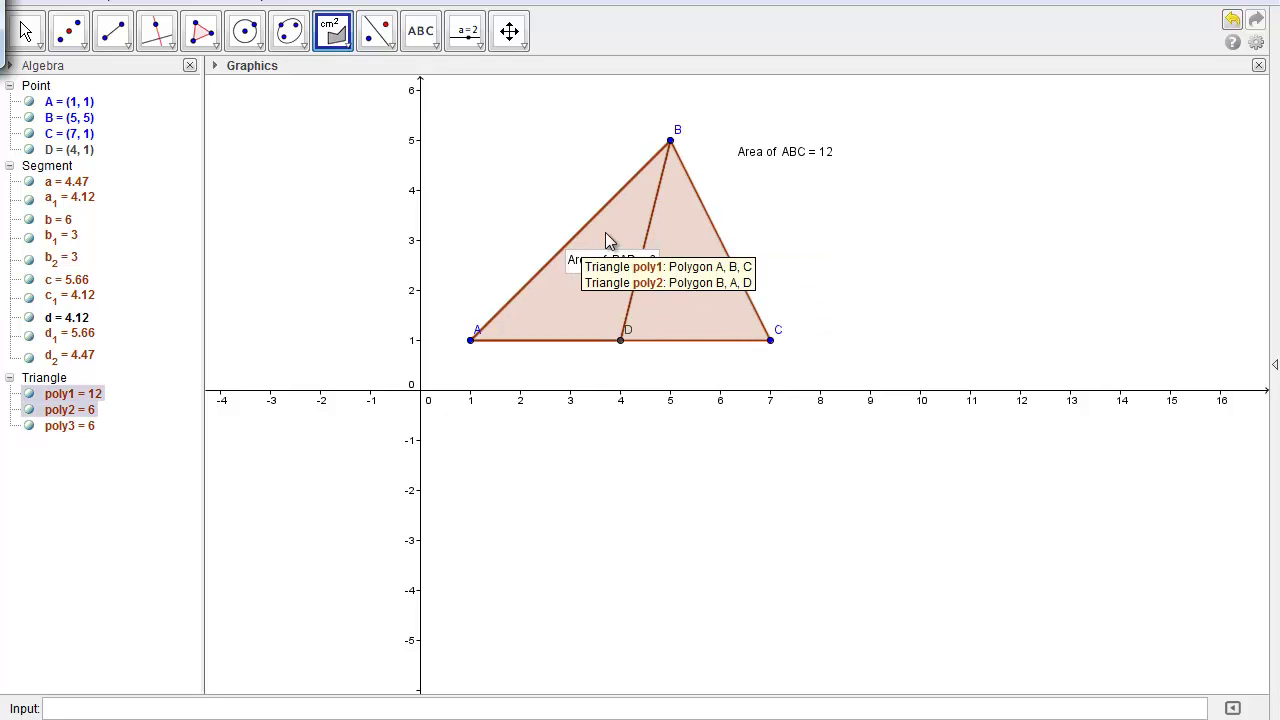
{"action": "key", "text": "Escape"}
{"action": "left_click", "coordinate": [497, 125]}
{"action": "left_click_drag", "start_coordinate": [600, 258], "coordinate": [514, 196]}
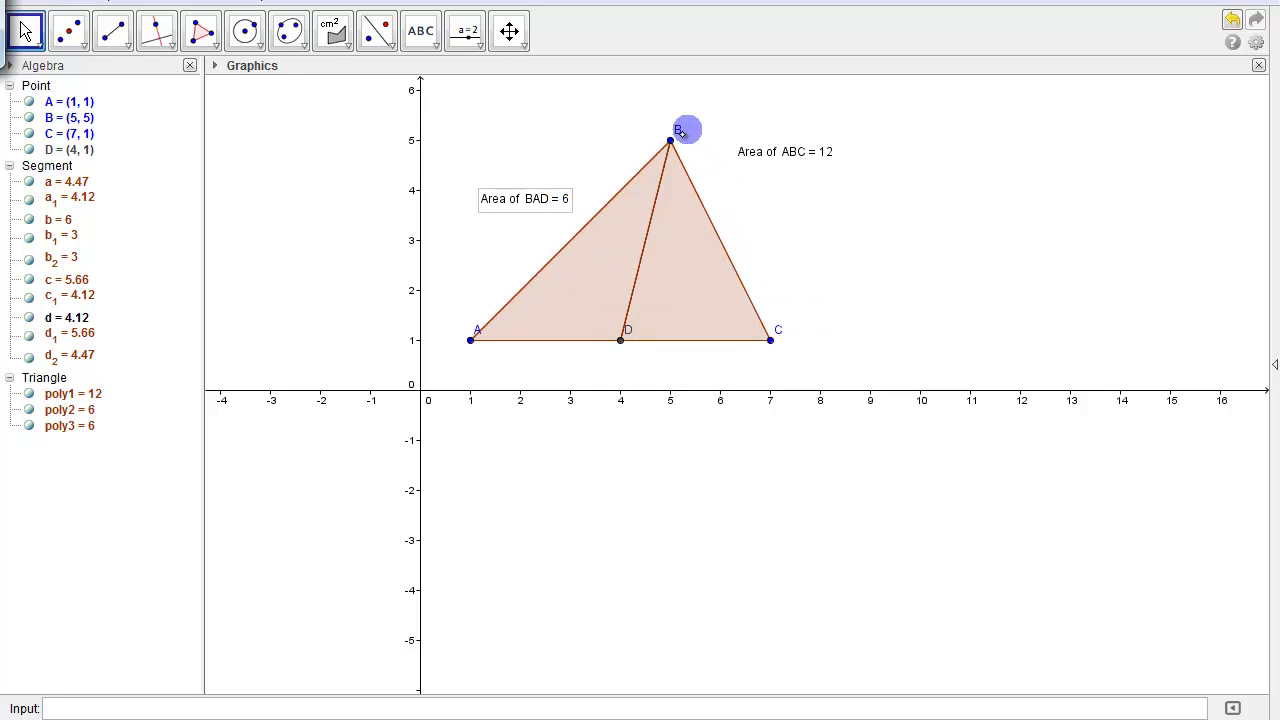
{"action": "left_click", "coordinate": [778, 342]}
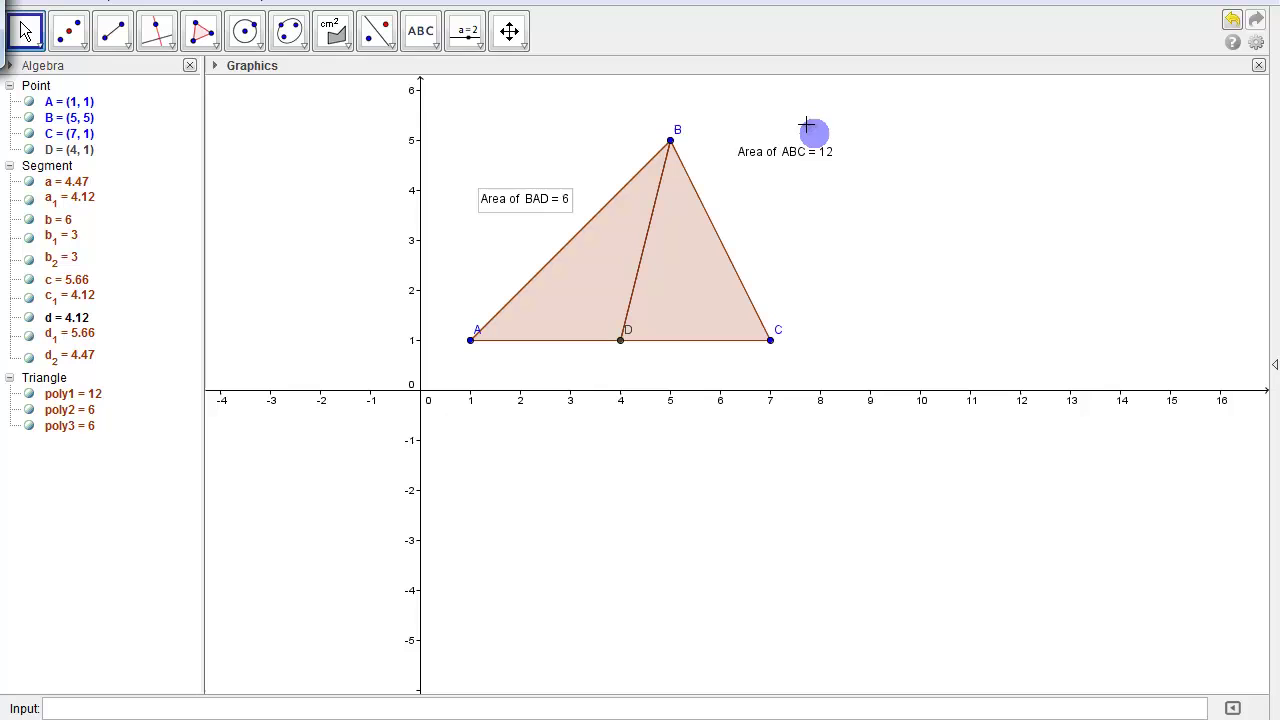
- Show triangle BDC's area and drag the 'Area of BDC = 6' label right of side BC
{"action": "left_click", "coordinate": [201, 31]}
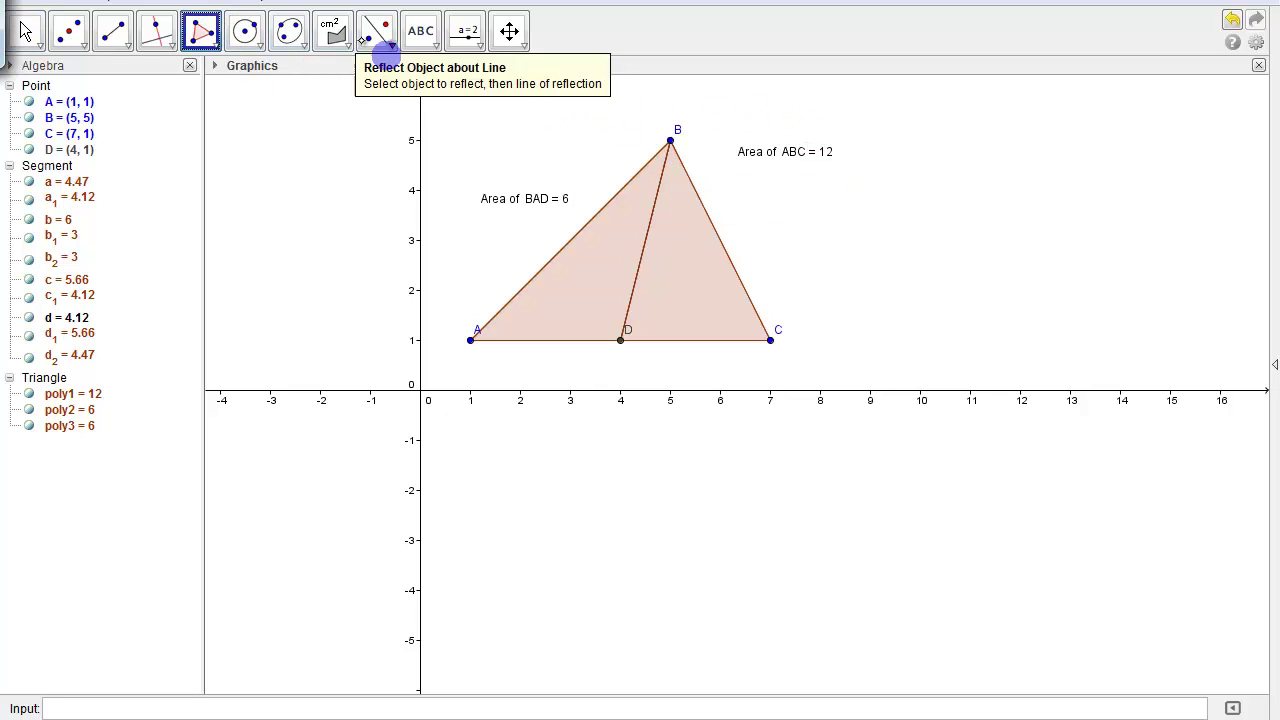
{"action": "left_click", "coordinate": [333, 31]}
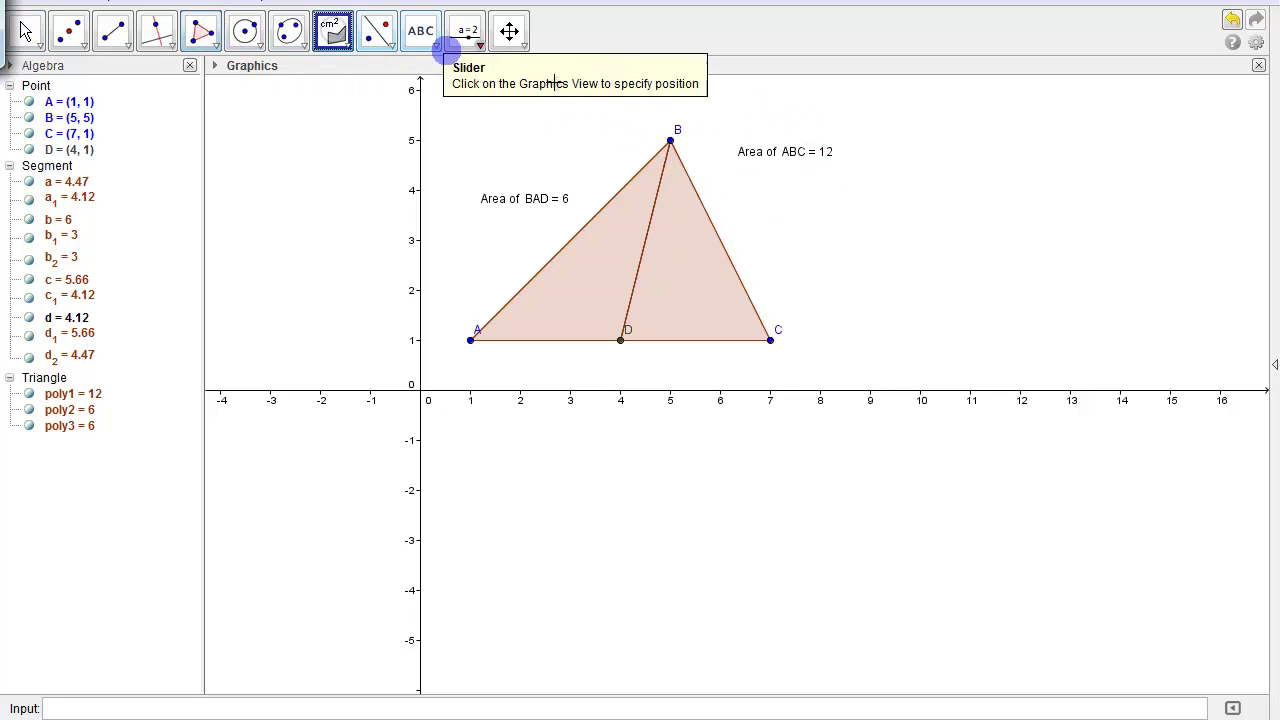
{"action": "left_click", "coordinate": [710, 250]}
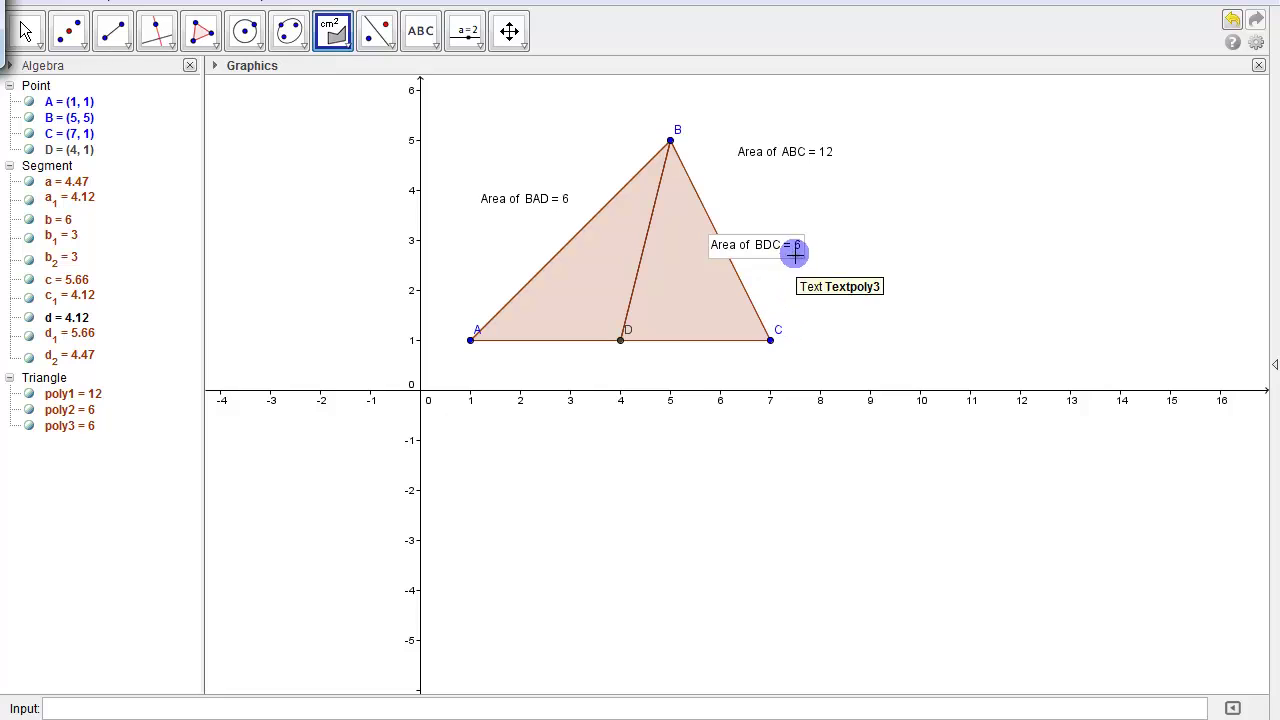
{"action": "left_click", "coordinate": [25, 31]}
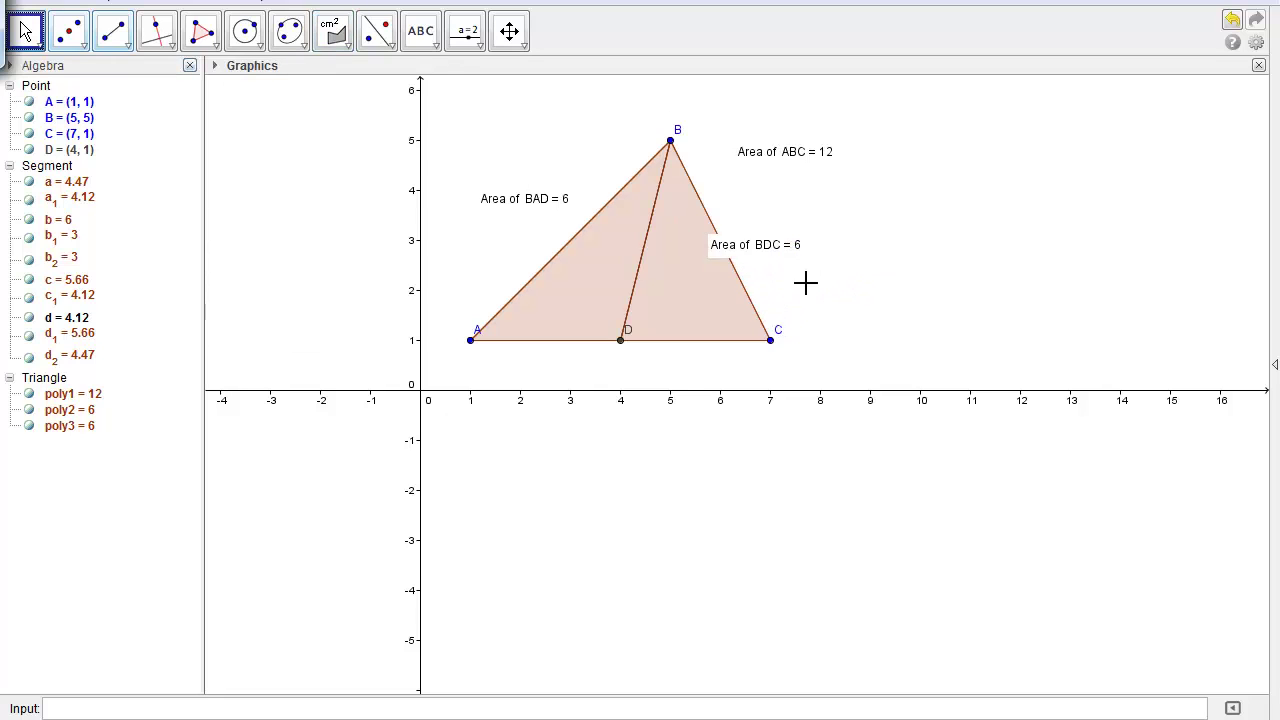
{"action": "left_click_drag", "start_coordinate": [781, 256], "coordinate": [830, 259]}
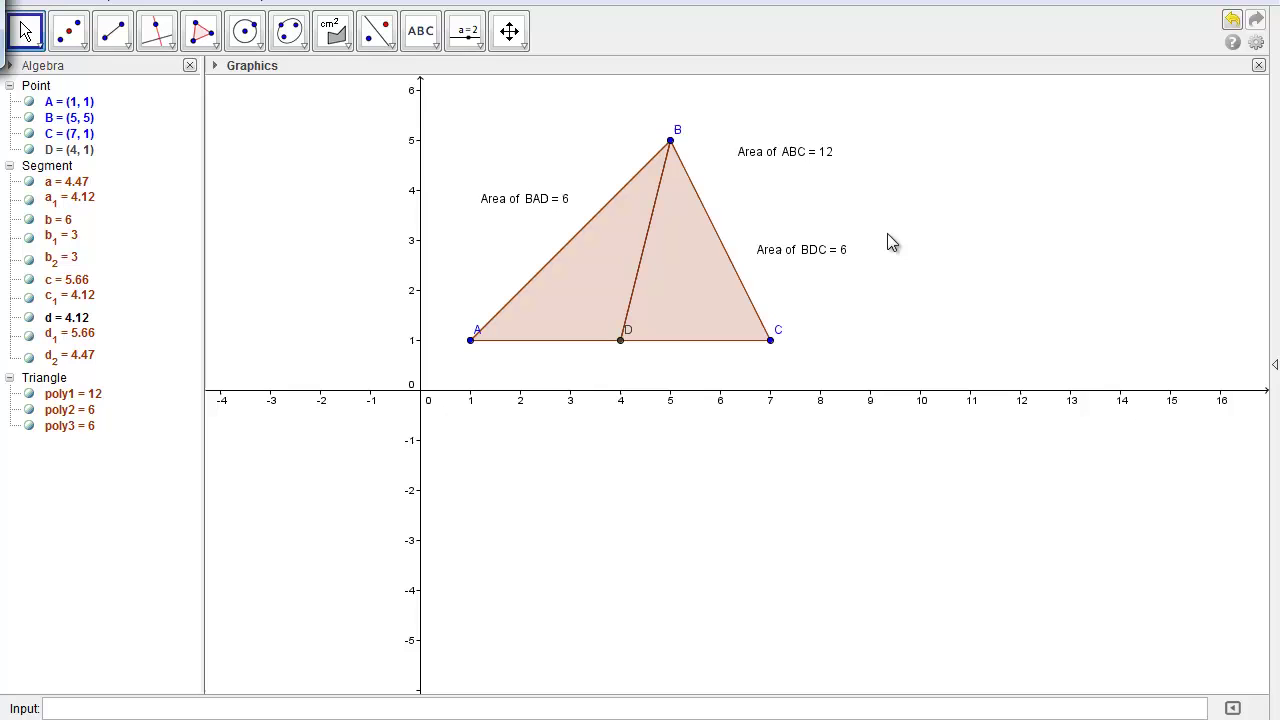